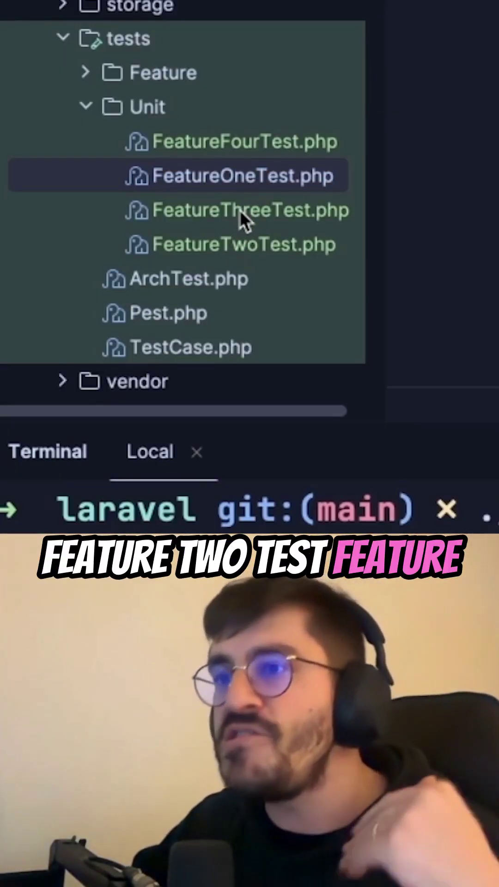
- Point out the FeatureFourTest, FeatureThreeTest and FeatureTwoTest files in the tests folder
{"action": "left_click", "coordinate": [267, 141]}
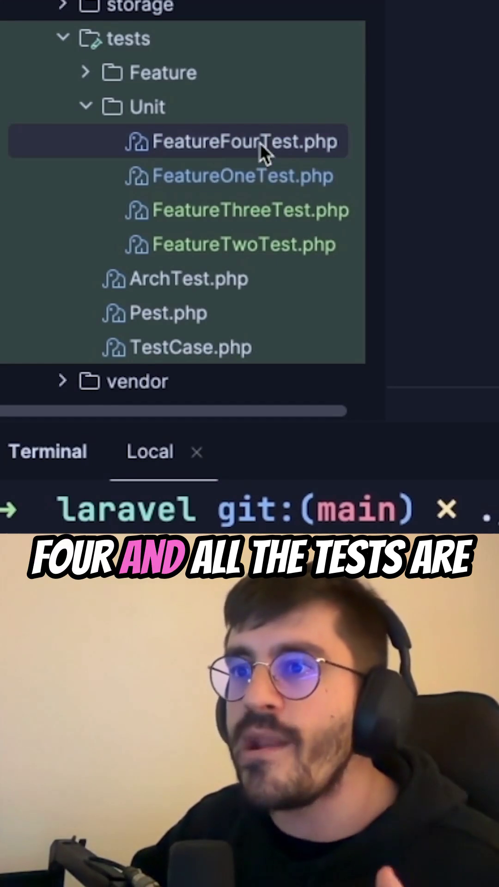
{"action": "left_click", "coordinate": [259, 176]}
{"action": "left_click", "coordinate": [250, 216]}
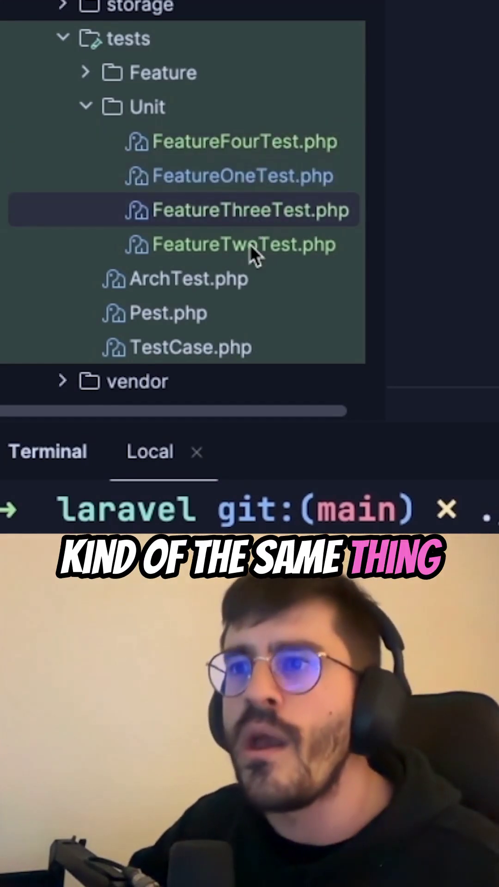
{"action": "left_click", "coordinate": [254, 247]}
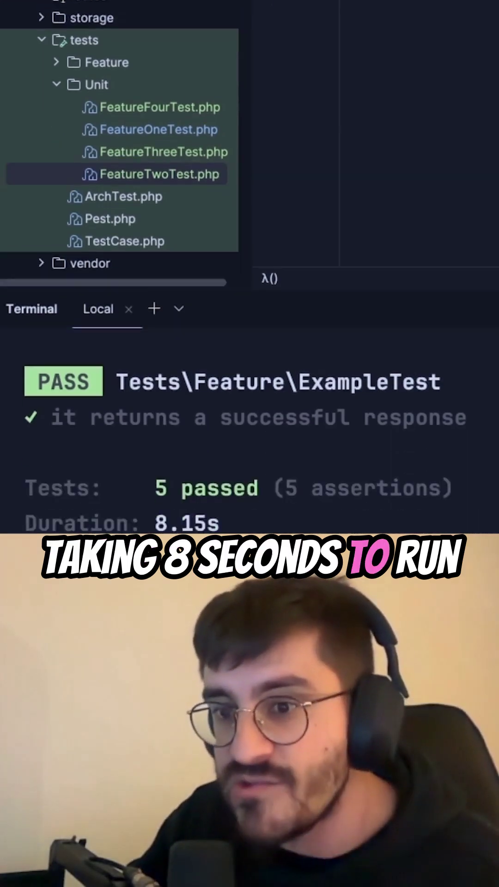
{"action": "type", "text": "clear"}
- Clear the terminal and rerun ./vendor/bin/pest with --parallel
{"action": "key", "text": "Return"}
{"action": "type", "text": "./vendor/bin/pest "}
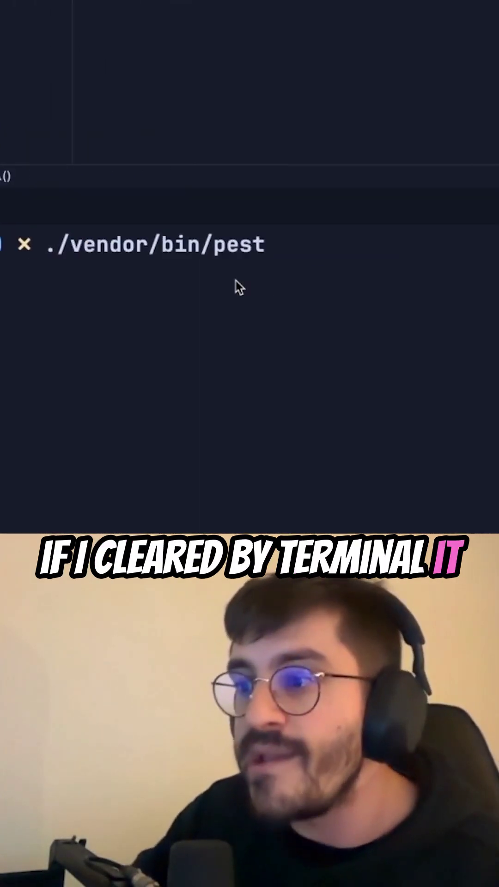
{"action": "type", "text": "--parallel"}
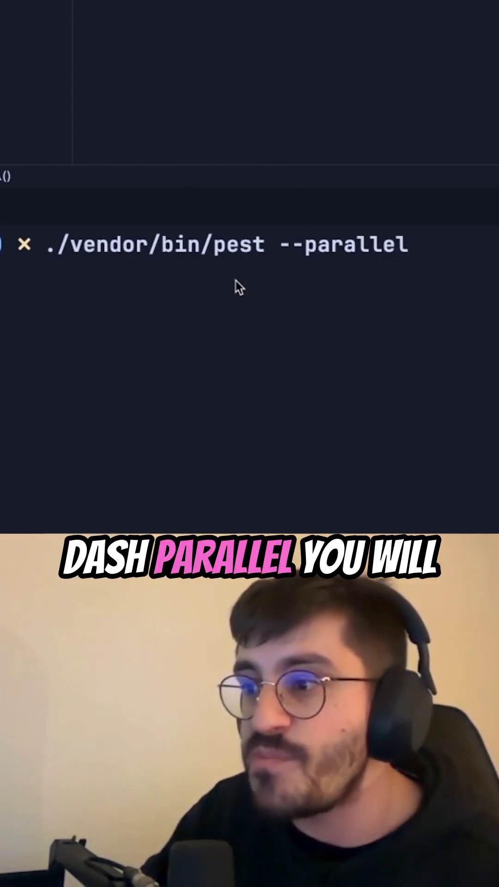
{"action": "key", "text": "Return"}
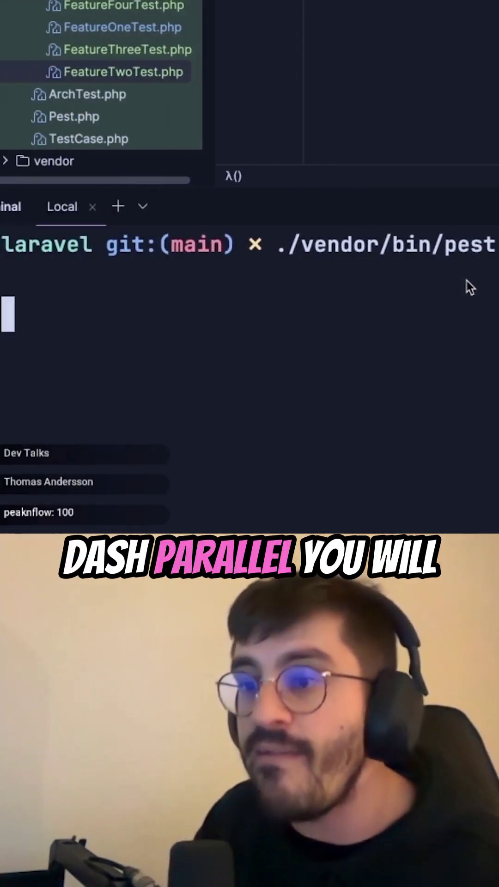